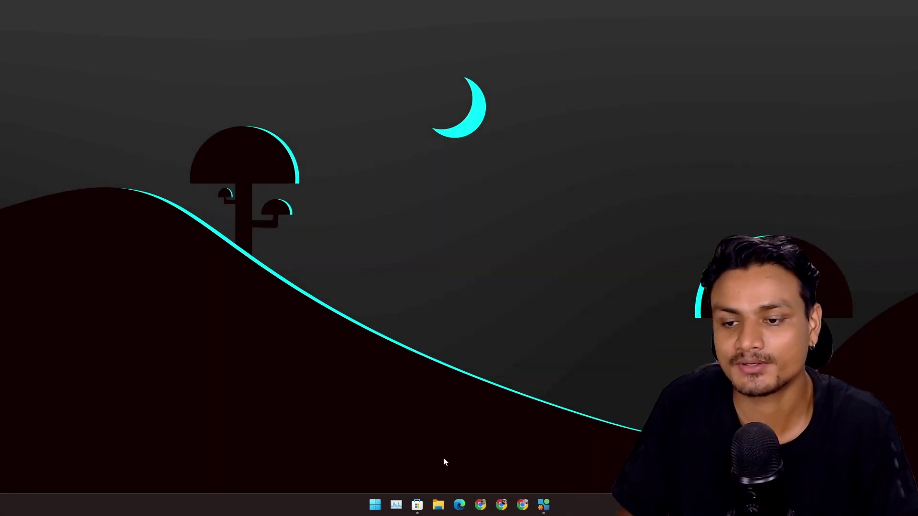
# Step: View the Wintoys listing in Microsoft Store, then minimize the Store window
pyautogui.click(418, 512)
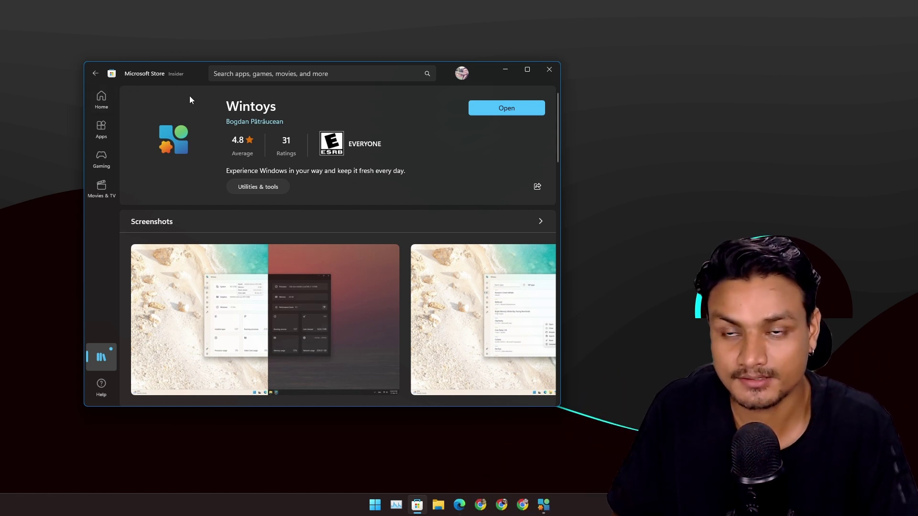
pyautogui.click(505, 70)
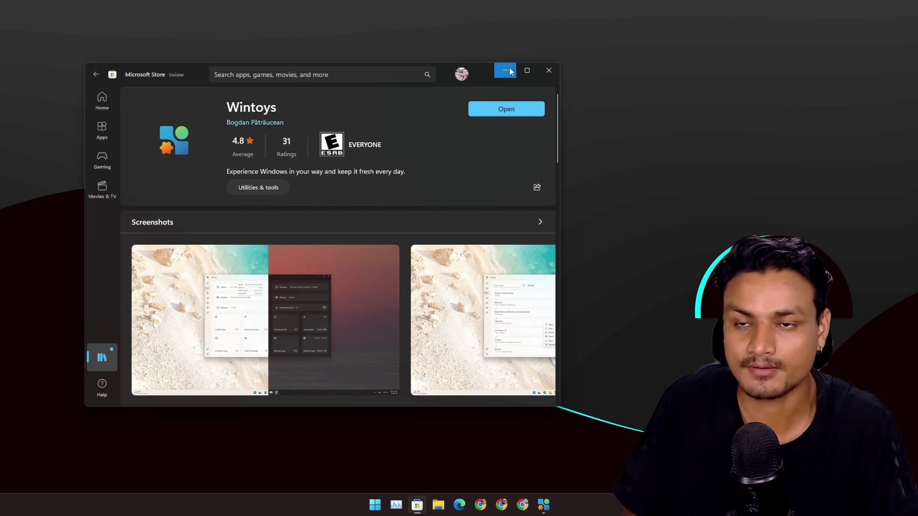
pyautogui.click(543, 505)
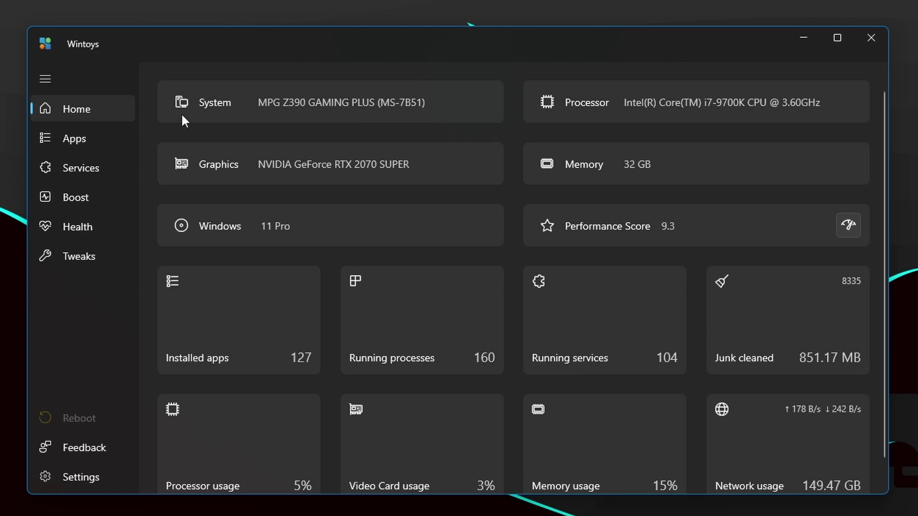
pyautogui.click(42, 79)
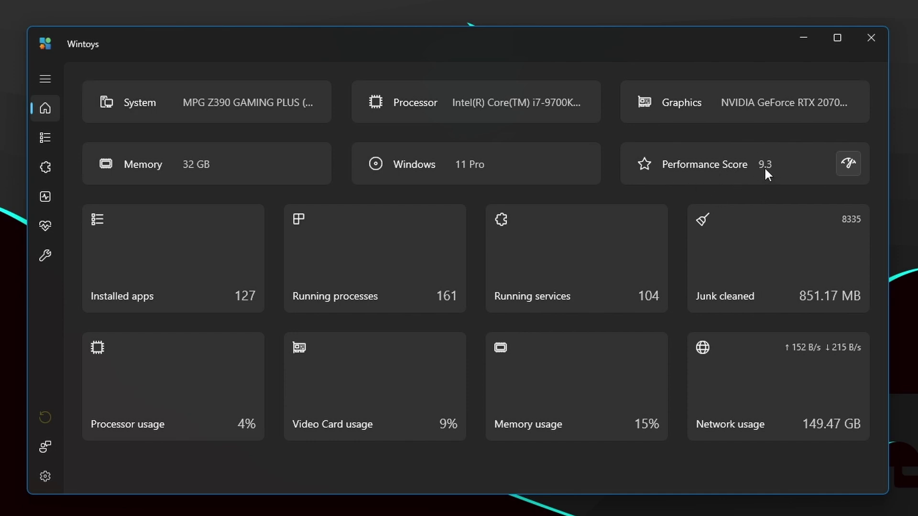
pyautogui.moveTo(764, 166)
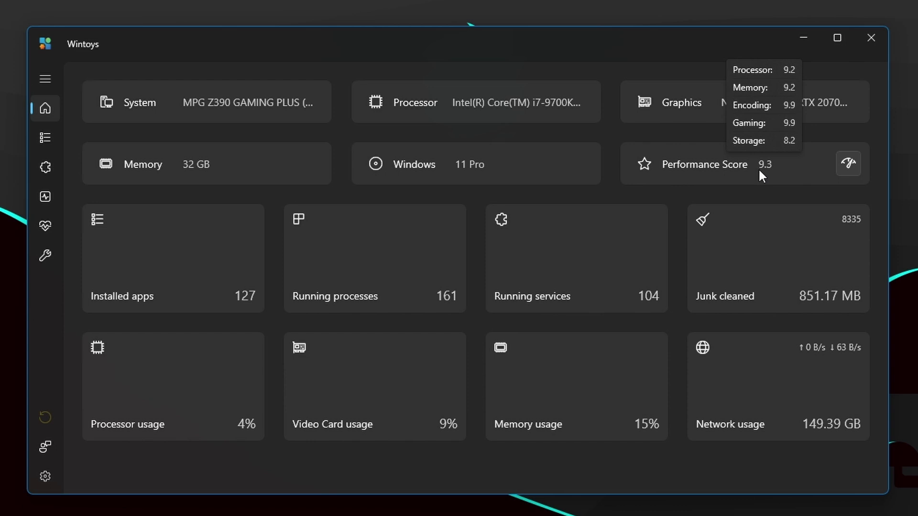
pyautogui.moveTo(806, 111)
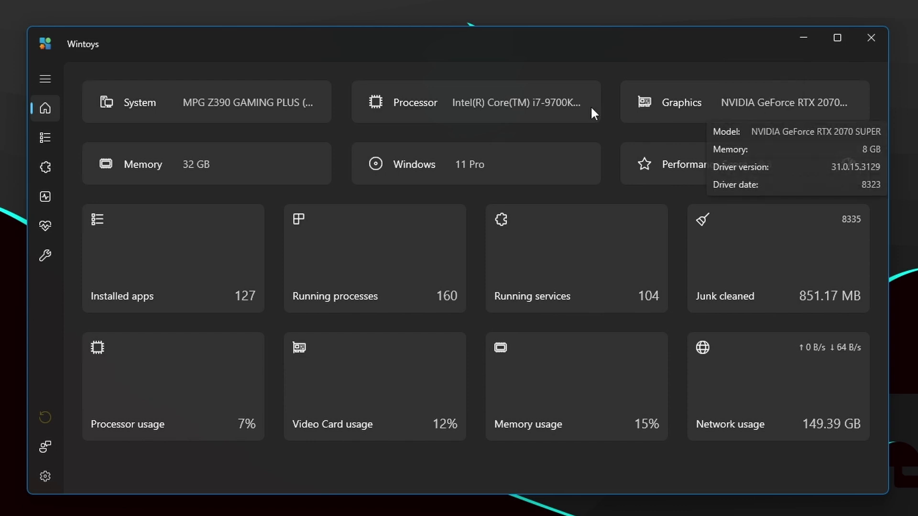
pyautogui.moveTo(191, 163)
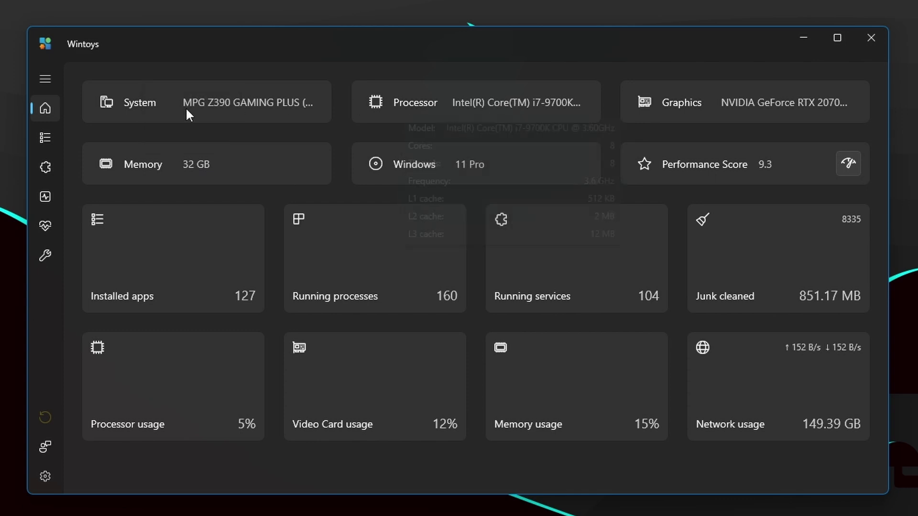
pyautogui.moveTo(211, 99)
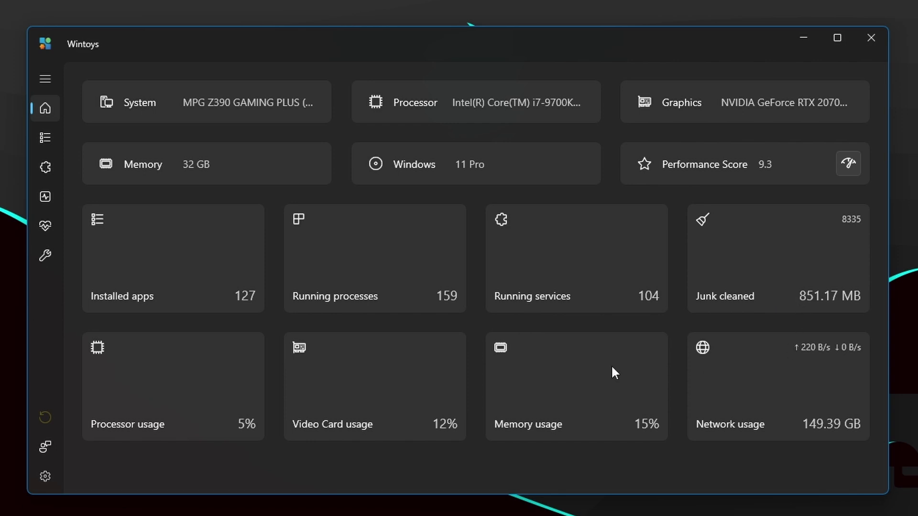
pyautogui.click(45, 78)
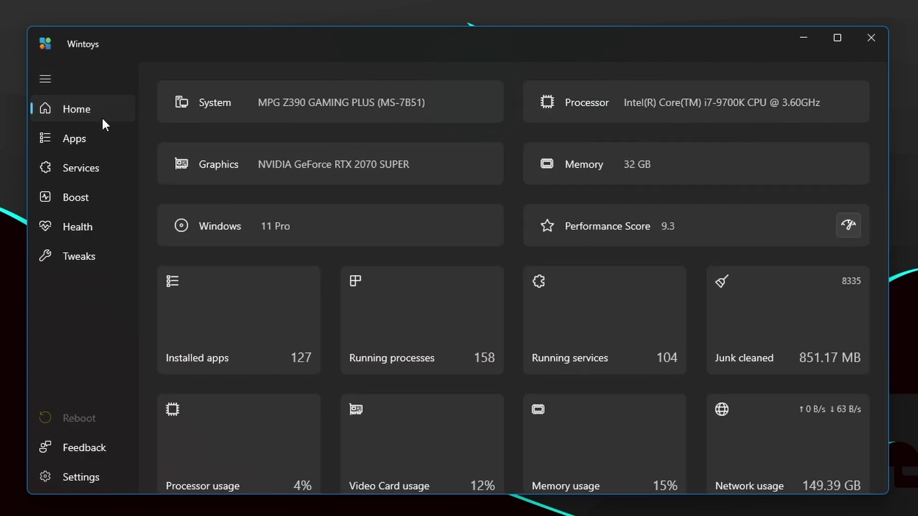
# Step: Go to the Apps page and scroll through the list of installed apps
pyautogui.click(76, 141)
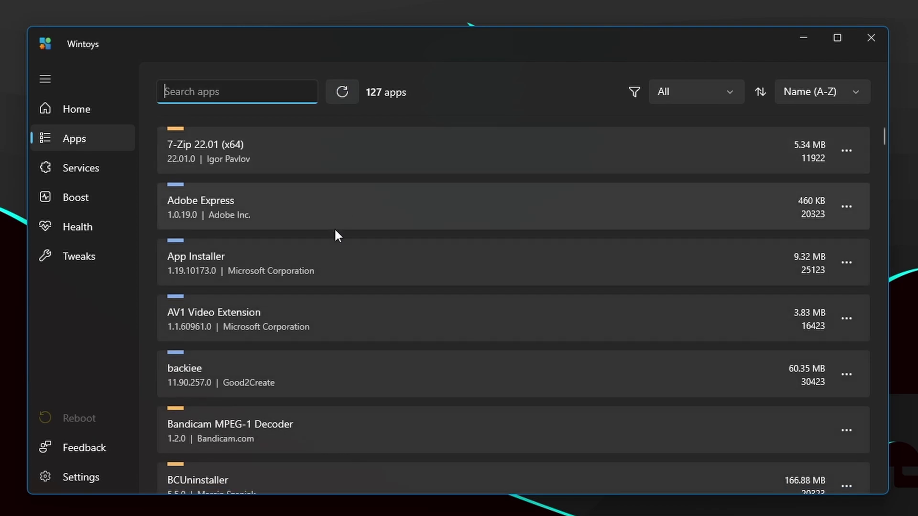
pyautogui.scroll(-8, 434, 254)
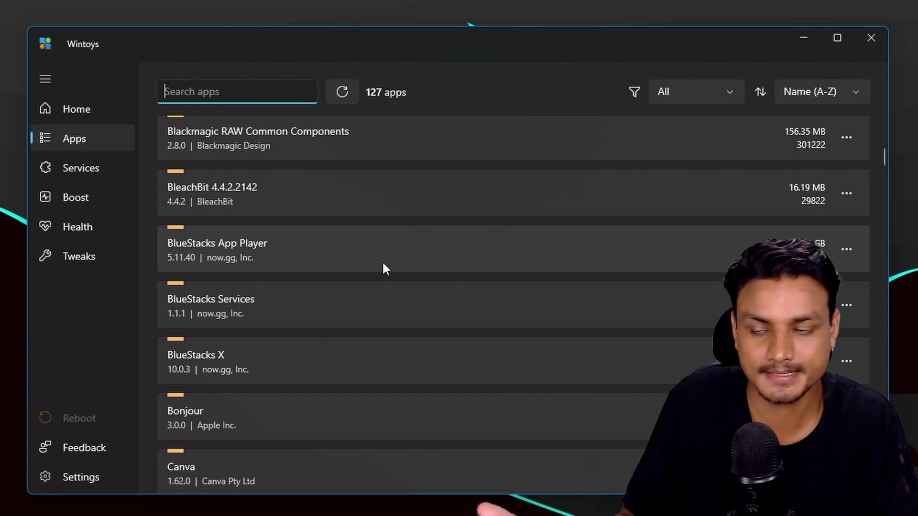
pyautogui.scroll(-8, 519, 313)
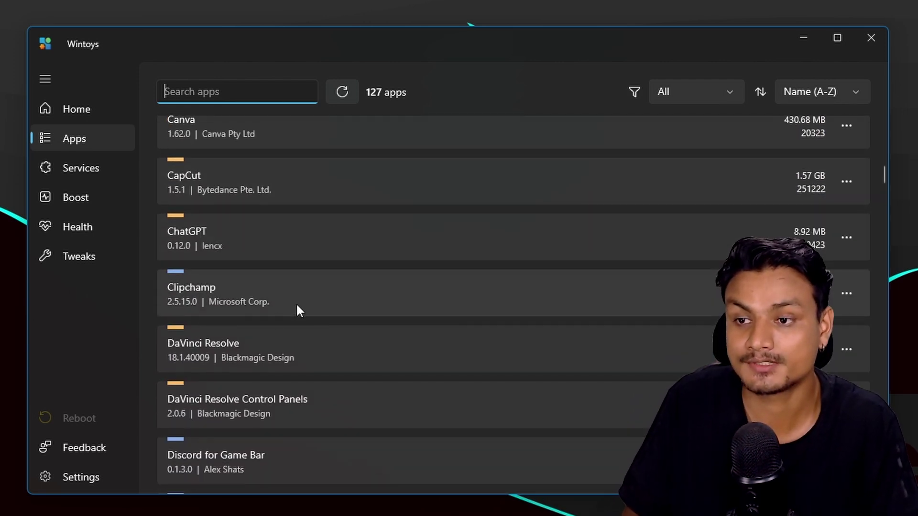
# Step: Check the action menus for Clipchamp and Microsoft Edge, then clear the 'edge' search
pyautogui.click(844, 239)
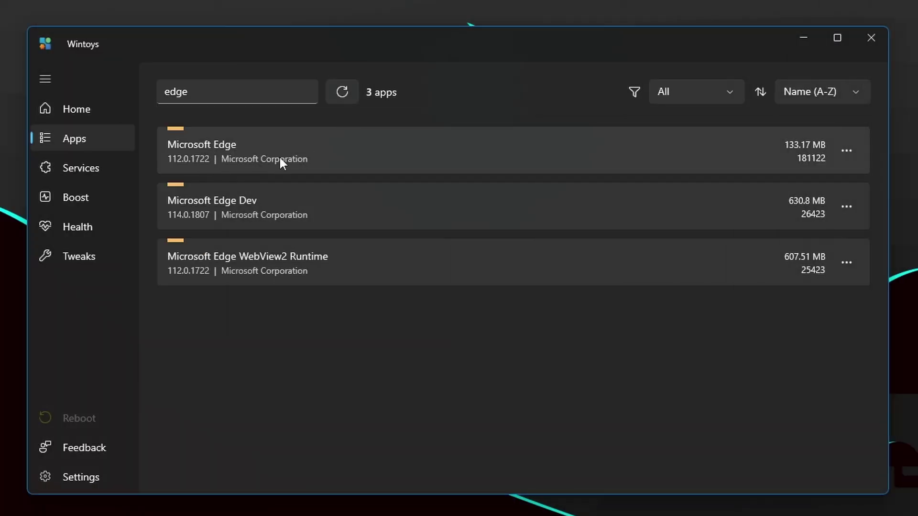
pyautogui.click(852, 149)
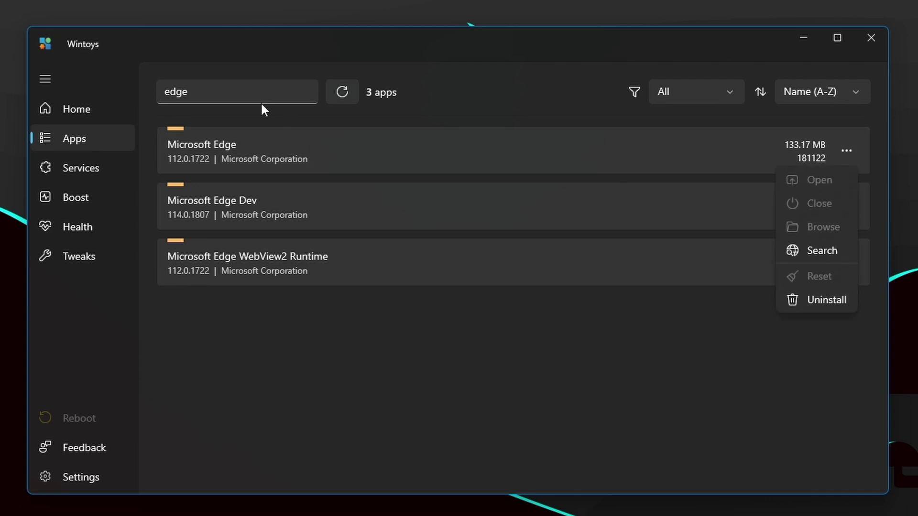
pyautogui.click(225, 90)
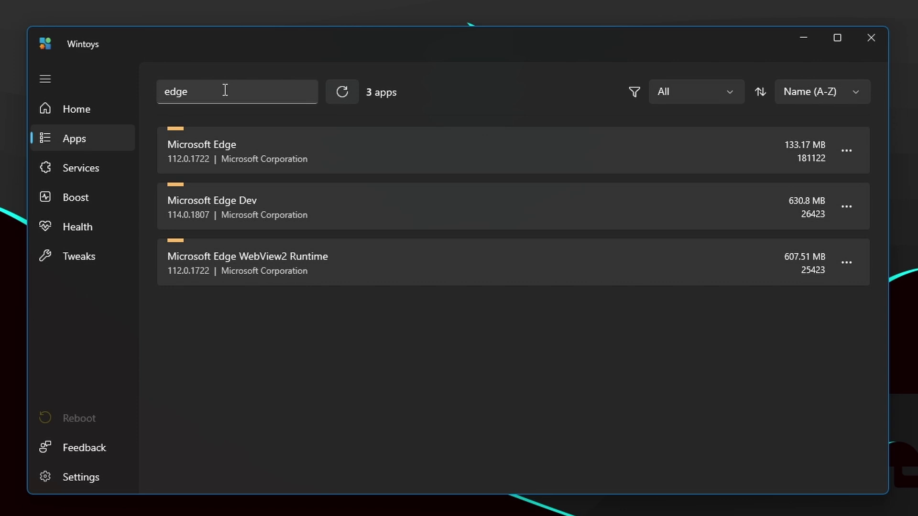
pyautogui.click(224, 90)
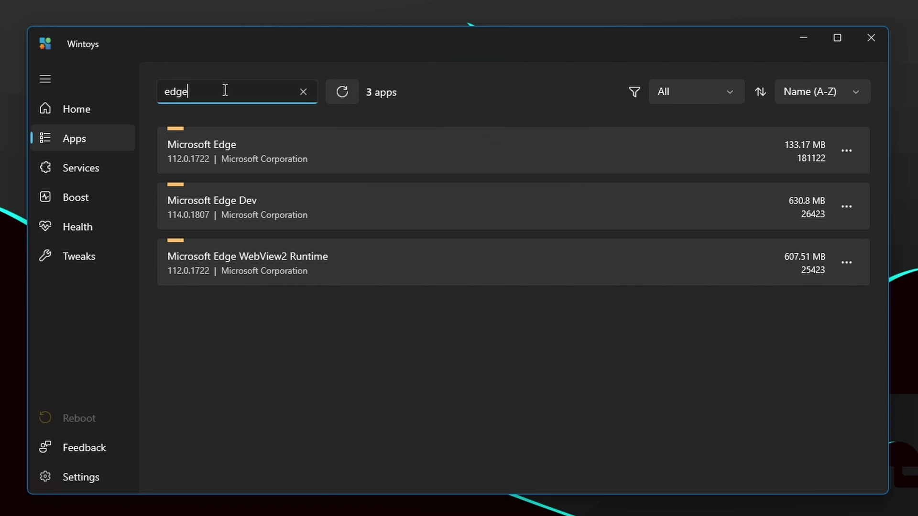
pyautogui.click(302, 92)
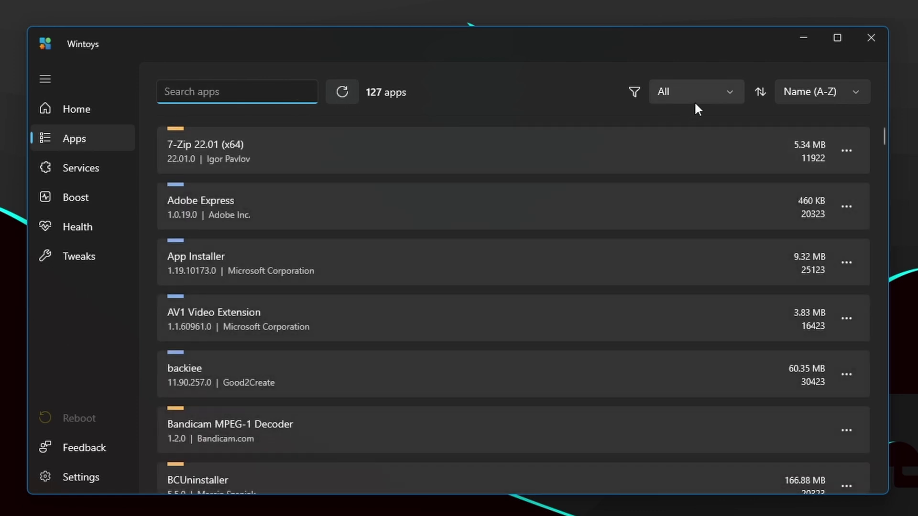
# Step: Go to the Services page and scroll through the Windows services list
pyautogui.click(72, 166)
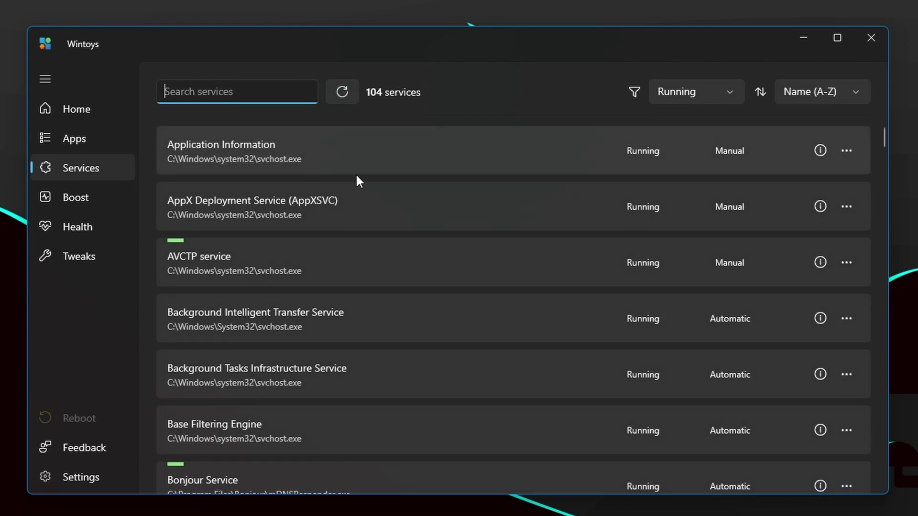
pyautogui.scroll(-1, 391, 201)
pyautogui.scroll(-3, 391, 201)
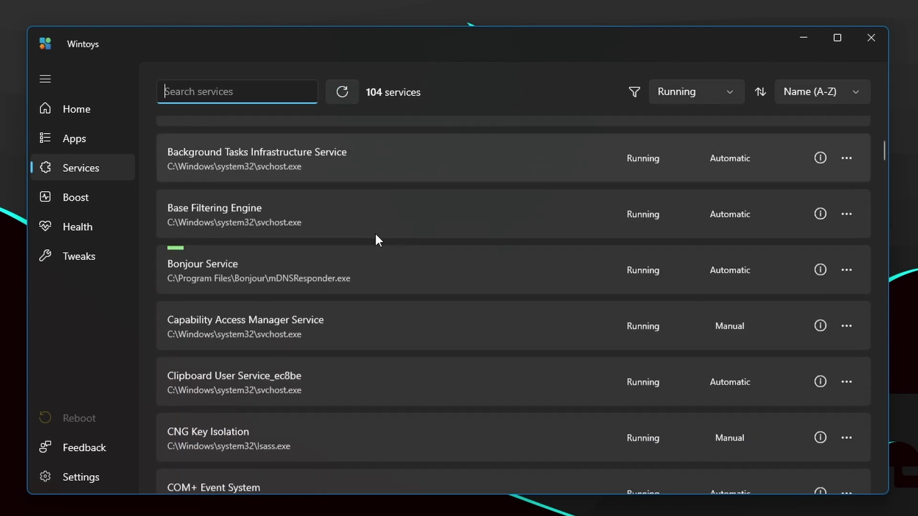
pyautogui.scroll(4, 377, 240)
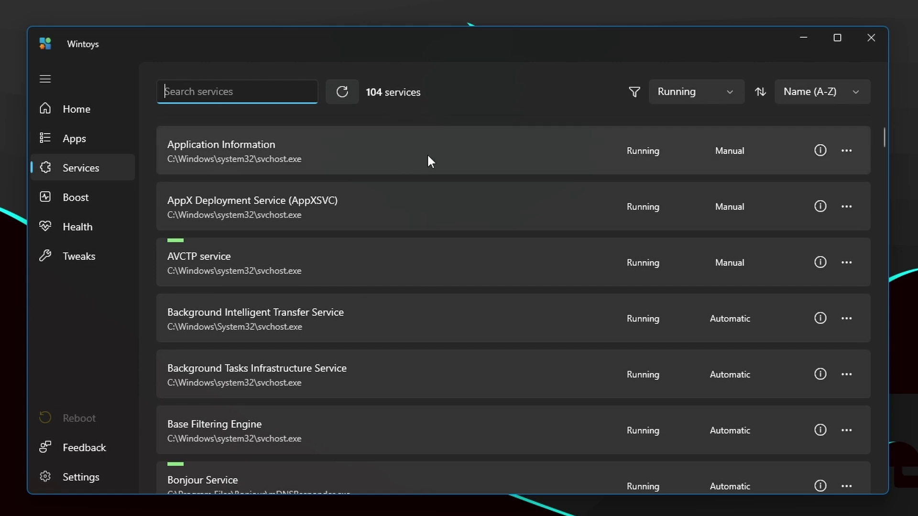
# Step: Filter the services to All, then to Unnecessary, and scroll the results
pyautogui.click(697, 98)
pyautogui.click(562, 90)
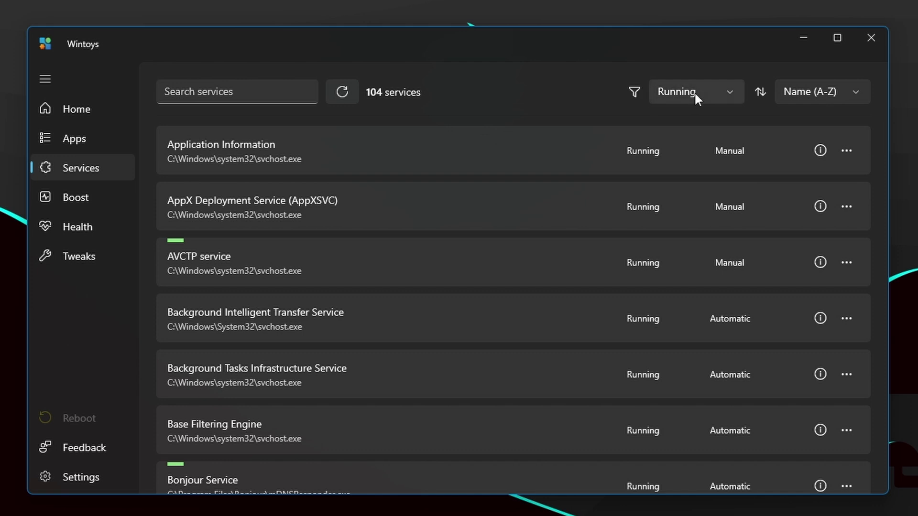
pyautogui.click(710, 93)
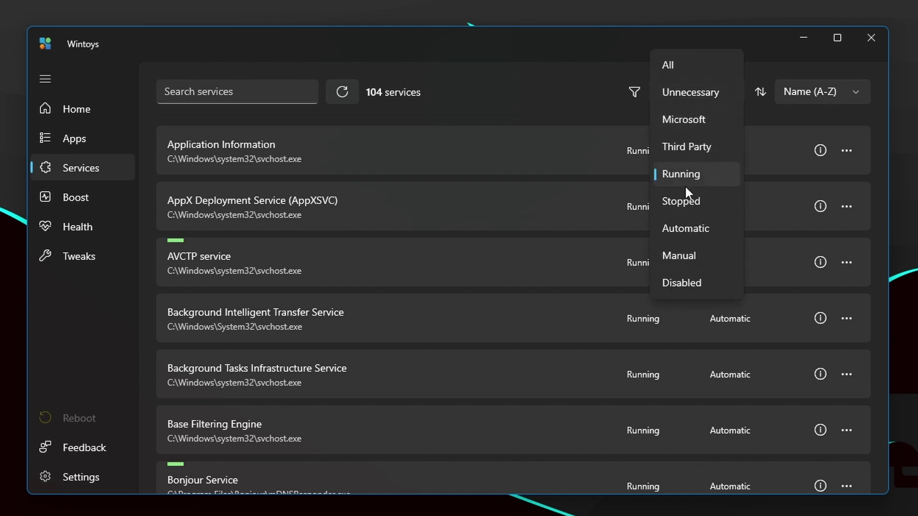
pyautogui.click(681, 68)
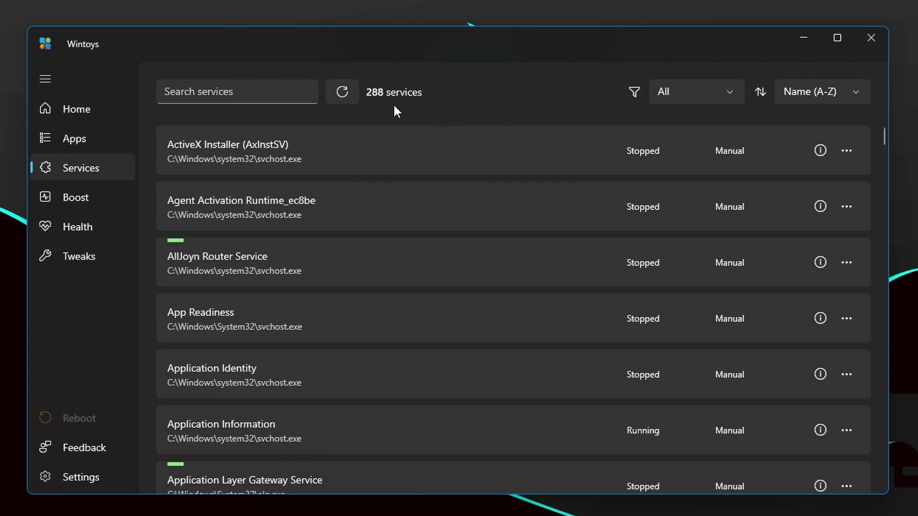
pyautogui.click(693, 91)
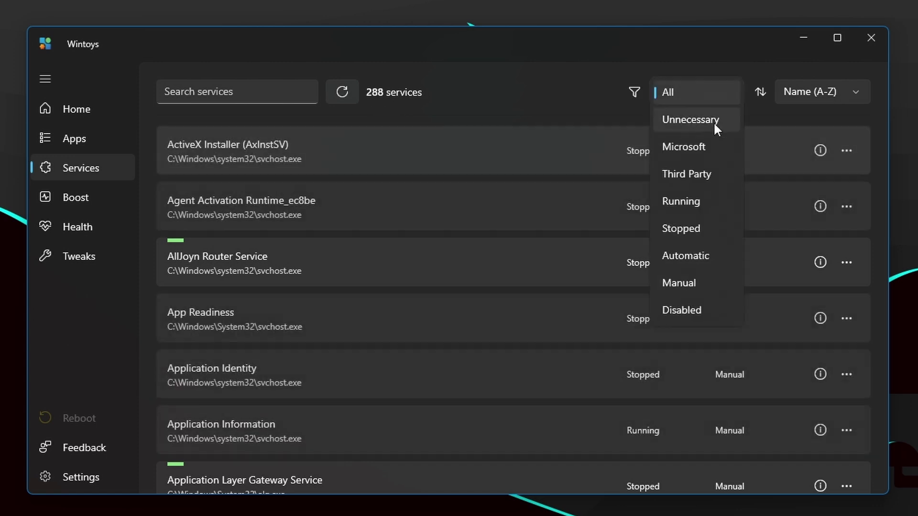
pyautogui.click(692, 120)
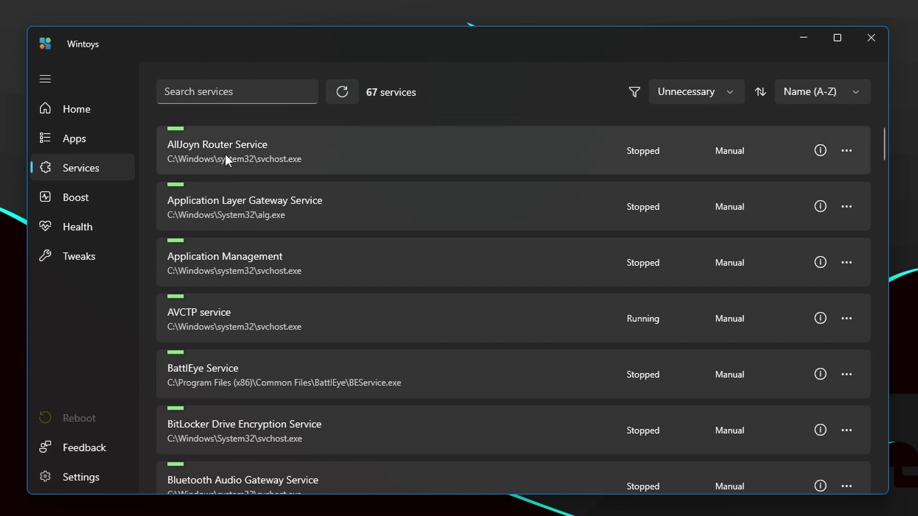
pyautogui.scroll(-3, 221, 219)
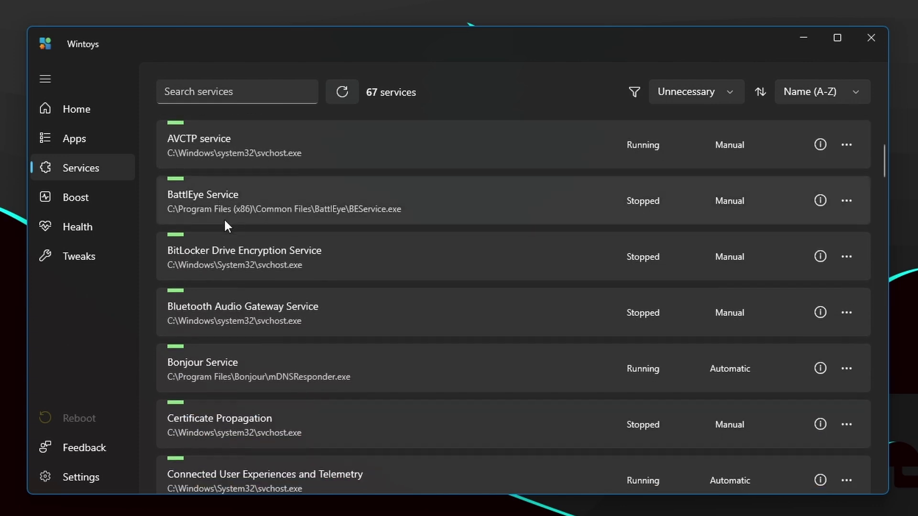
pyautogui.scroll(-10, 220, 233)
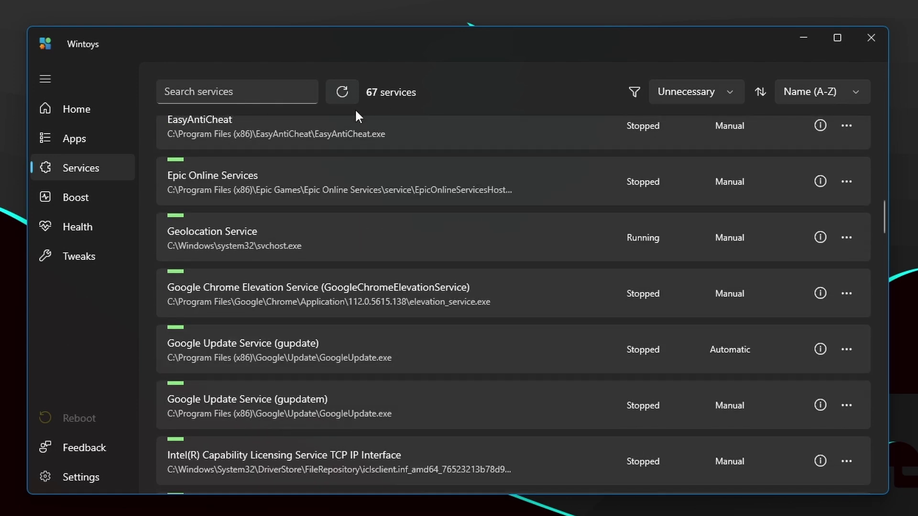
pyautogui.scroll(-5, 292, 268)
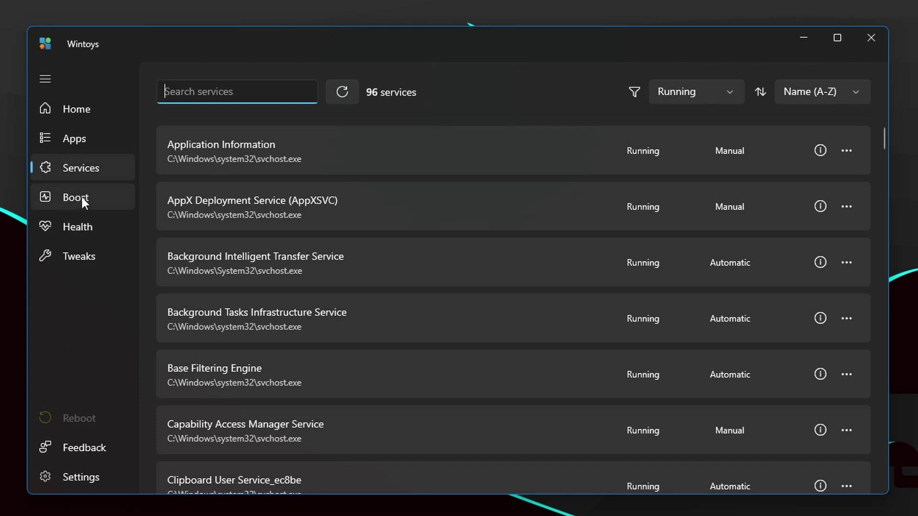
# Step: Go to the Boost page and glance over its performance tweaks
pyautogui.click(76, 198)
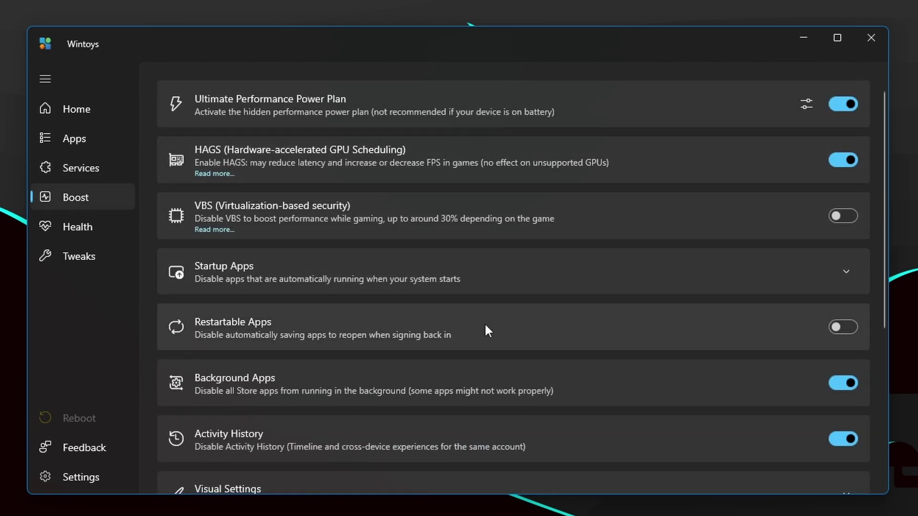
pyautogui.scroll(-4, 519, 272)
pyautogui.scroll(4, 494, 297)
# Step: Confirm Ultimate Performance in Windows Power Options, then minimize that window
pyautogui.click(802, 103)
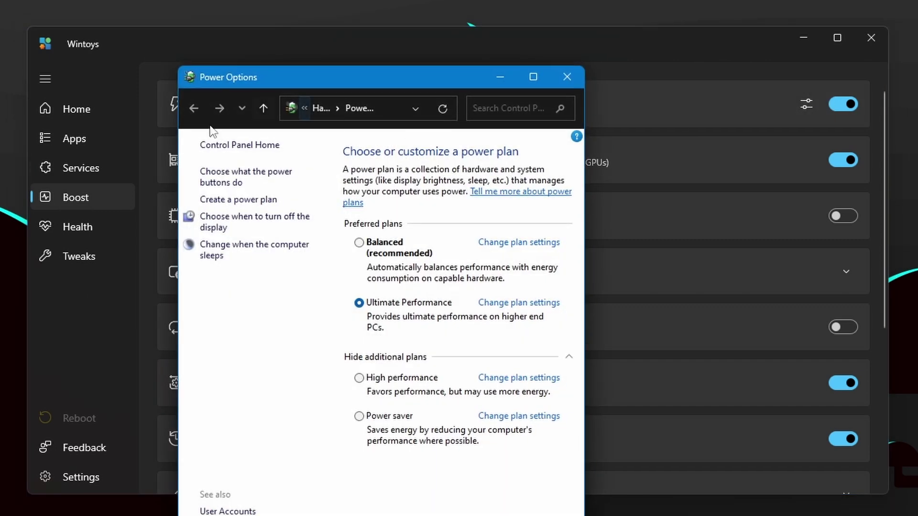
pyautogui.click(500, 78)
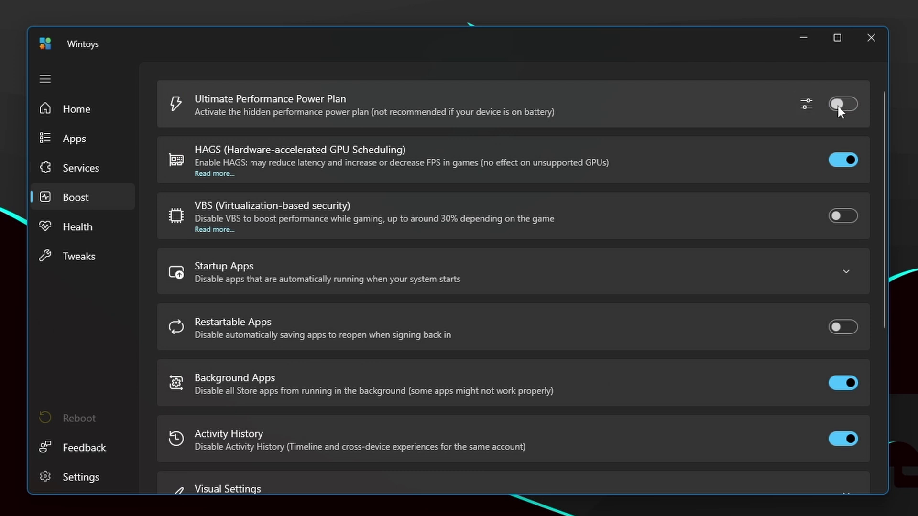
# Step: Turn on Ultimate Performance Power Plan, preview Startup Apps, scroll Boost, then go to Health
pyautogui.click(842, 105)
pyautogui.scroll(-1, 847, 211)
pyautogui.click(847, 209)
pyautogui.click(847, 211)
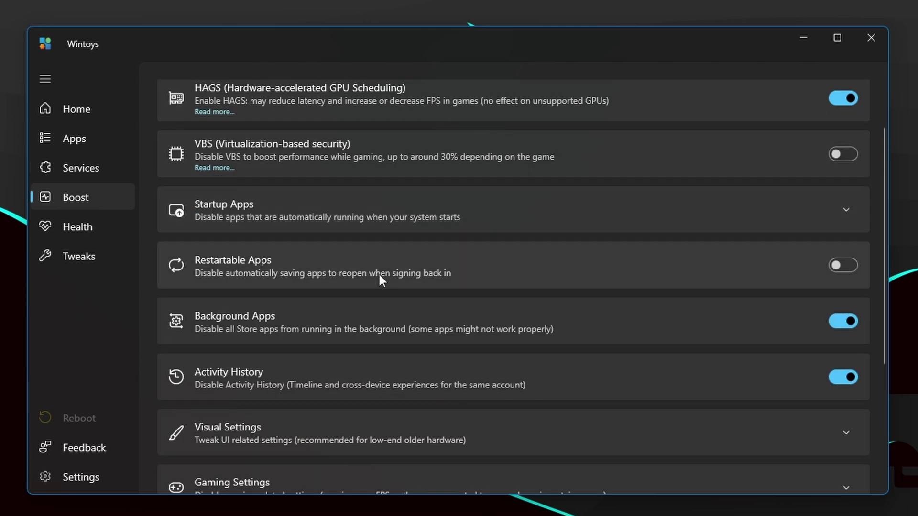
pyautogui.scroll(-4, 329, 260)
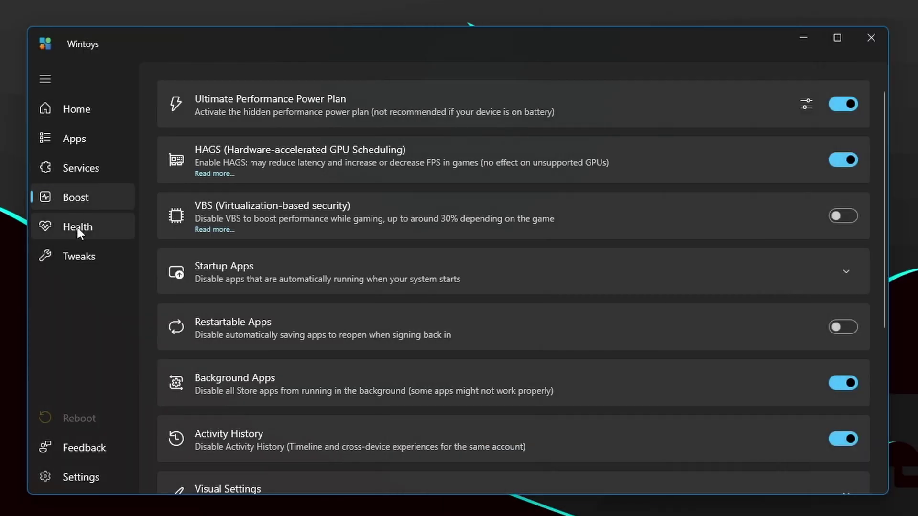
pyautogui.click(76, 225)
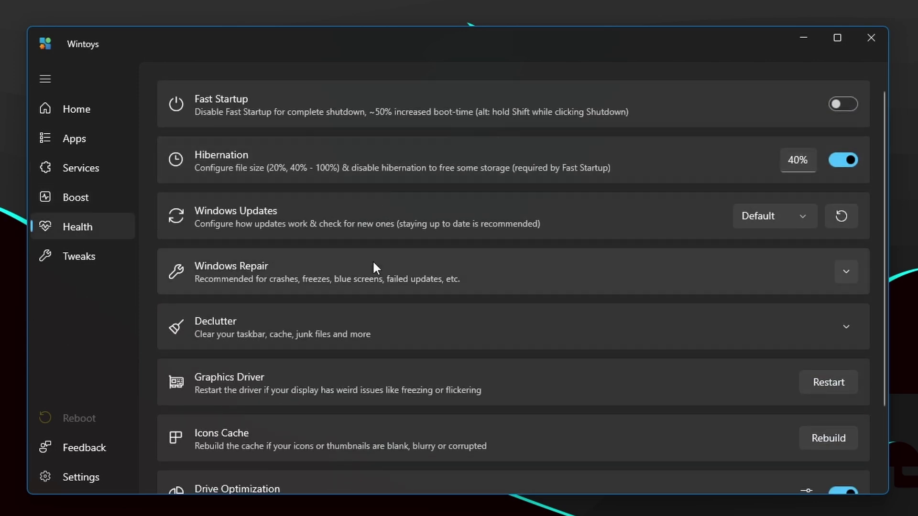
# Step: Scroll through Health settings: Fast Startup, Hibernation, Windows Updates, Windows Repair and cleanup
pyautogui.scroll(-2, 377, 318)
pyautogui.scroll(2, 475, 388)
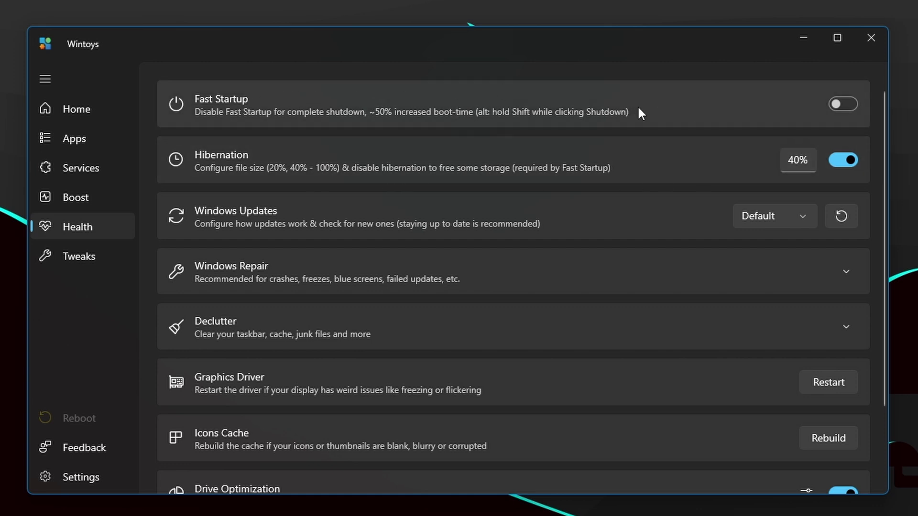
pyautogui.scroll(-2, 268, 169)
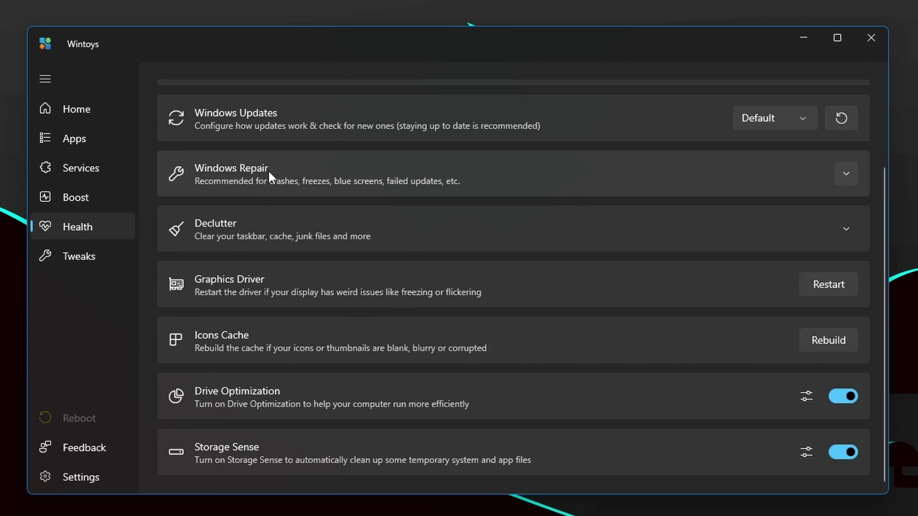
# Step: Tick CHKDSK under Windows Repair, collapse it, and expand the Declutter options
pyautogui.click(293, 180)
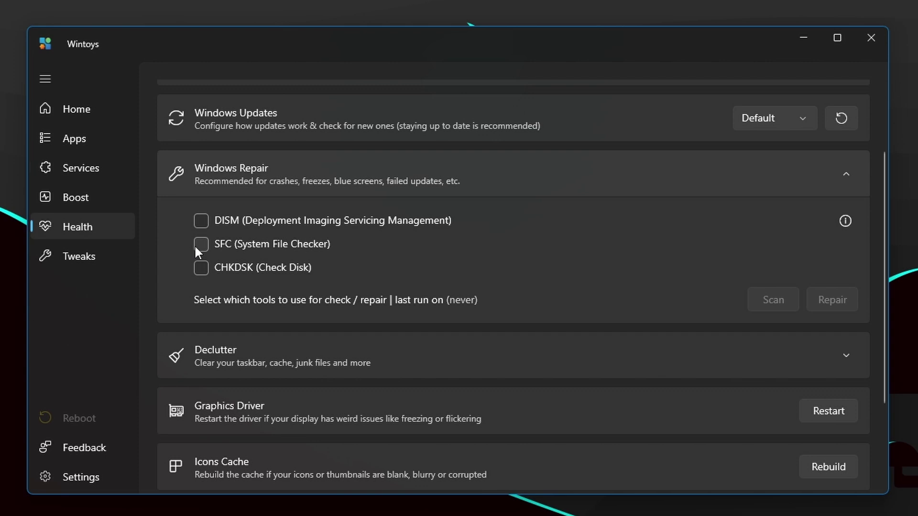
pyautogui.click(201, 268)
pyautogui.click(224, 186)
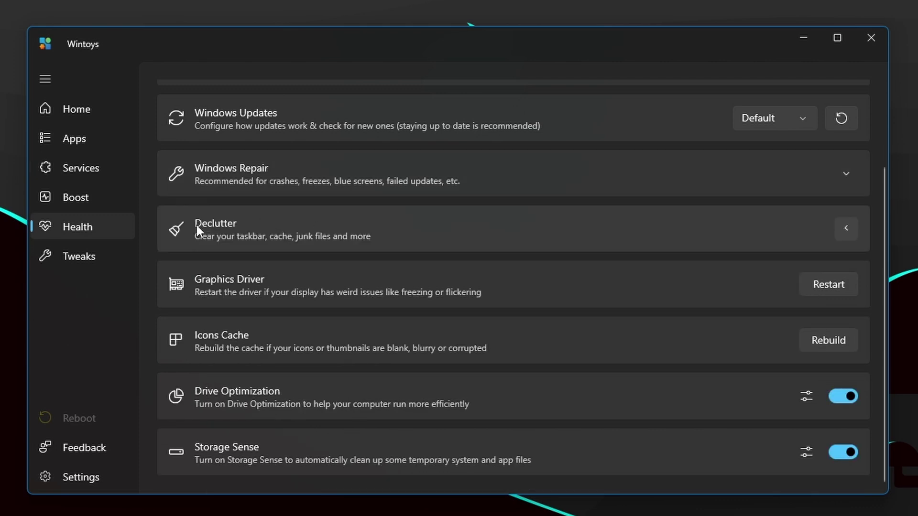
pyautogui.click(197, 225)
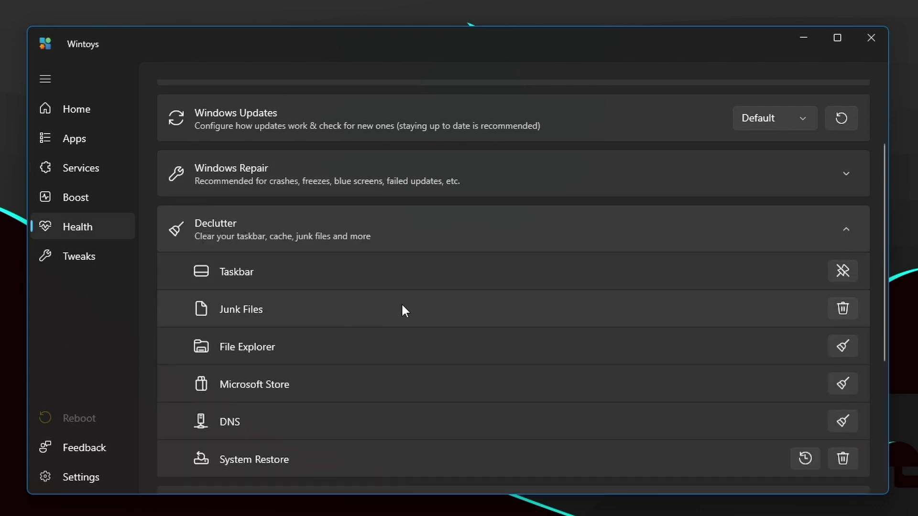
pyautogui.scroll(-3, 401, 303)
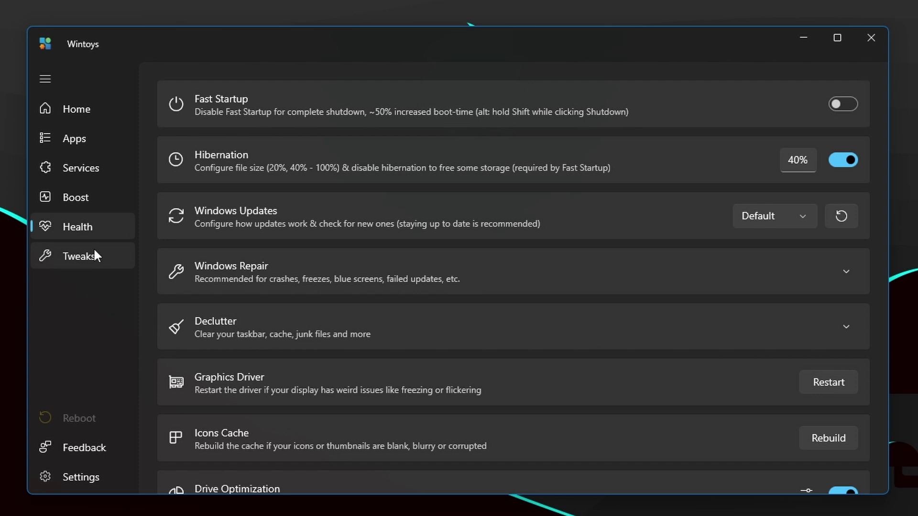
# Step: On the Tweaks page, preview the Desktop tweaks and expand the Start Menu tweaks
pyautogui.click(72, 257)
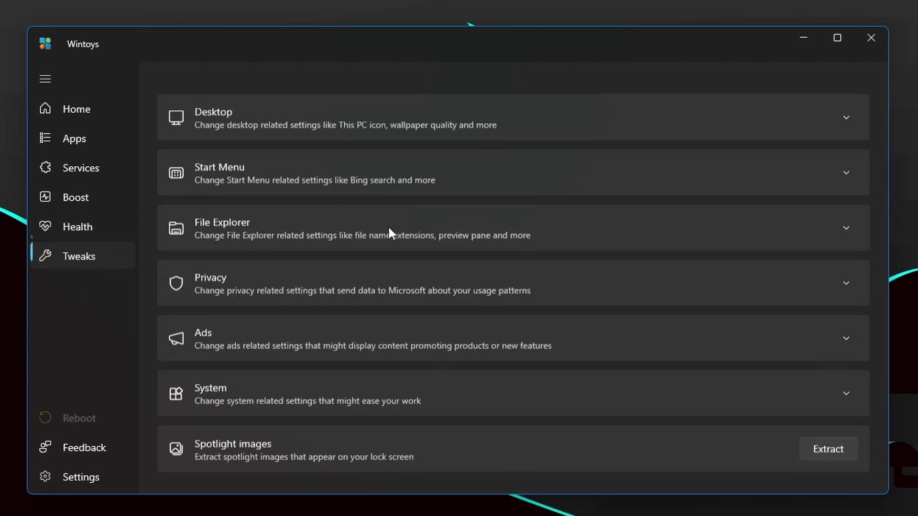
pyautogui.click(364, 111)
pyautogui.click(846, 104)
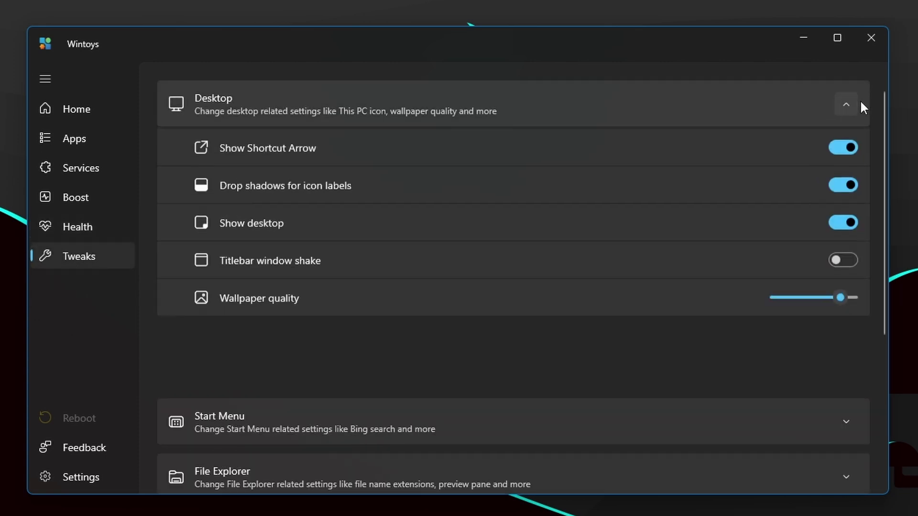
pyautogui.click(848, 101)
pyautogui.click(848, 100)
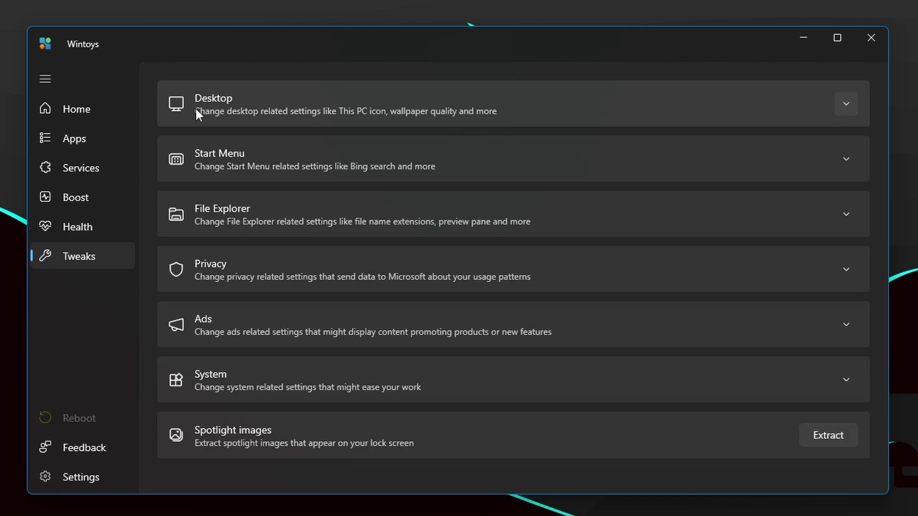
pyautogui.click(248, 103)
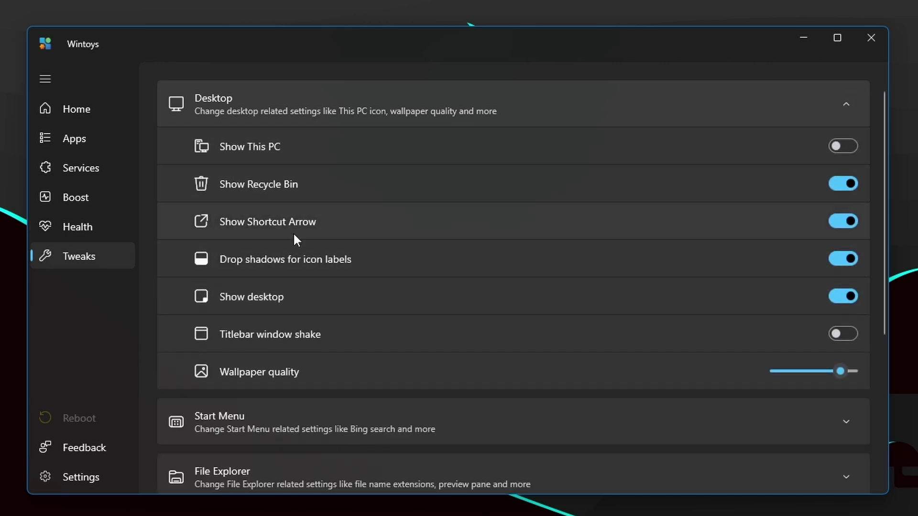
pyautogui.click(845, 107)
pyautogui.click(211, 167)
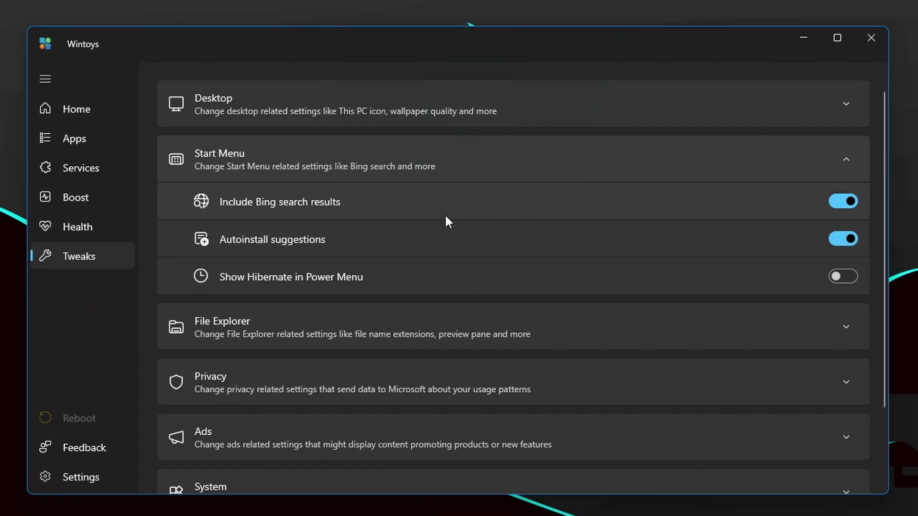
# Step: Search 'wssd' in Windows Start to confirm Bing web results appear, then close Start
pyautogui.press('super')
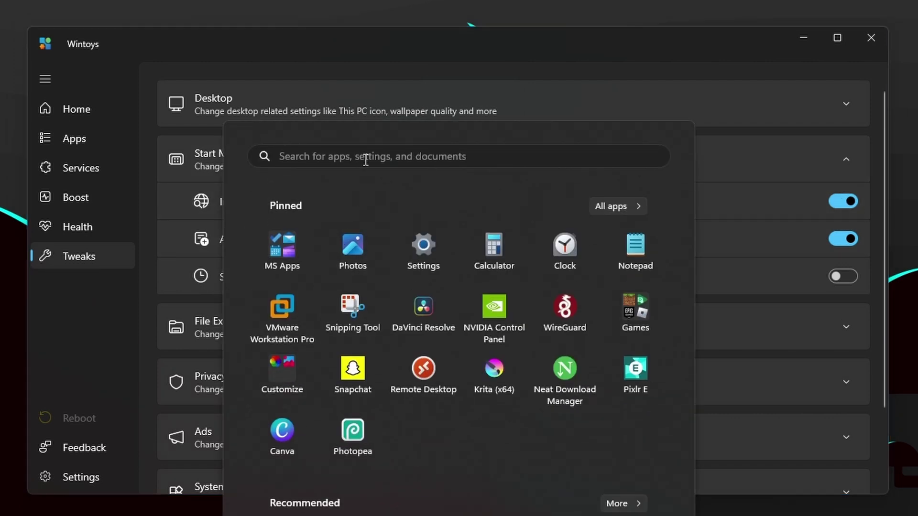
pyautogui.write('wssd')
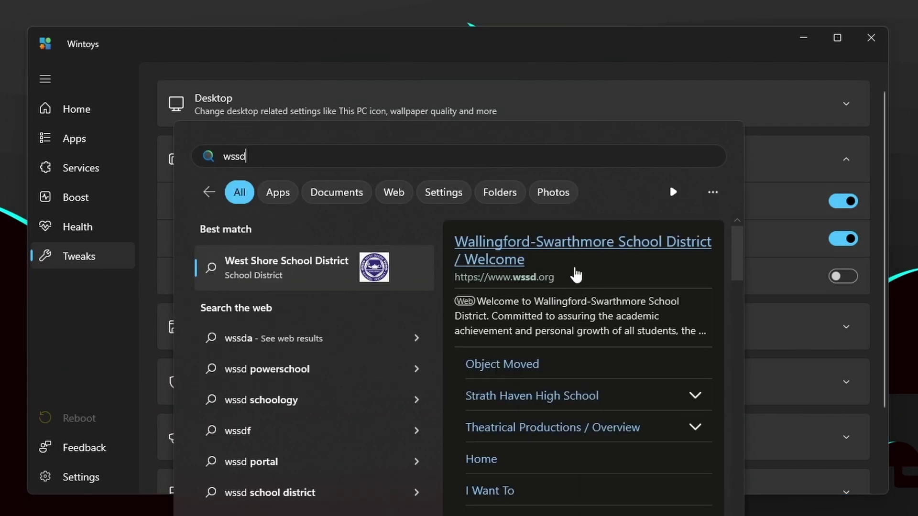
pyautogui.click(740, 94)
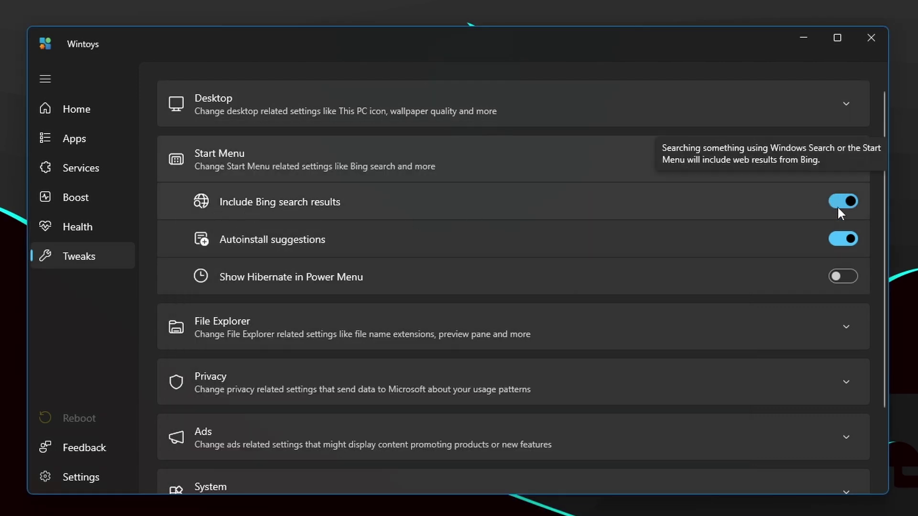
# Step: Expand the Privacy tweaks and scroll down to the Spotlight images Extract option
pyautogui.scroll(-2, 234, 286)
pyautogui.click(233, 286)
pyautogui.scroll(-1, 333, 300)
pyautogui.scroll(-2, 316, 267)
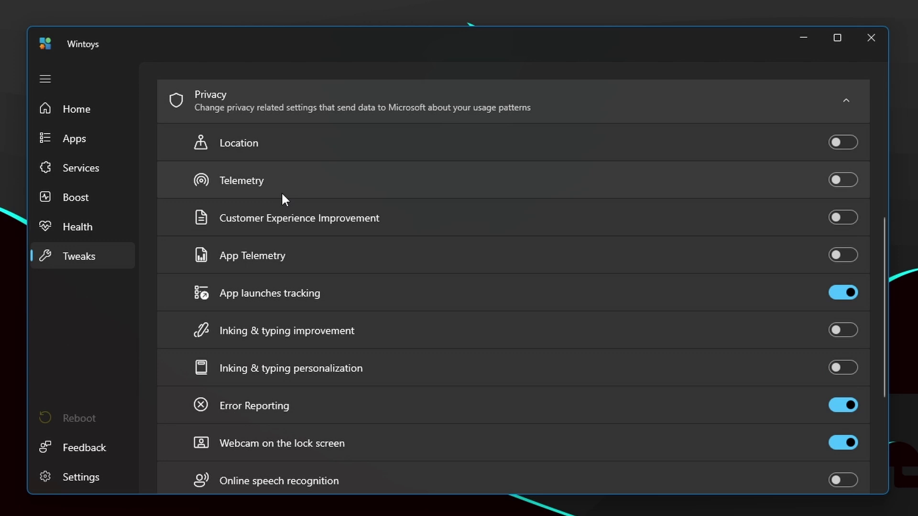
pyautogui.scroll(1, 293, 242)
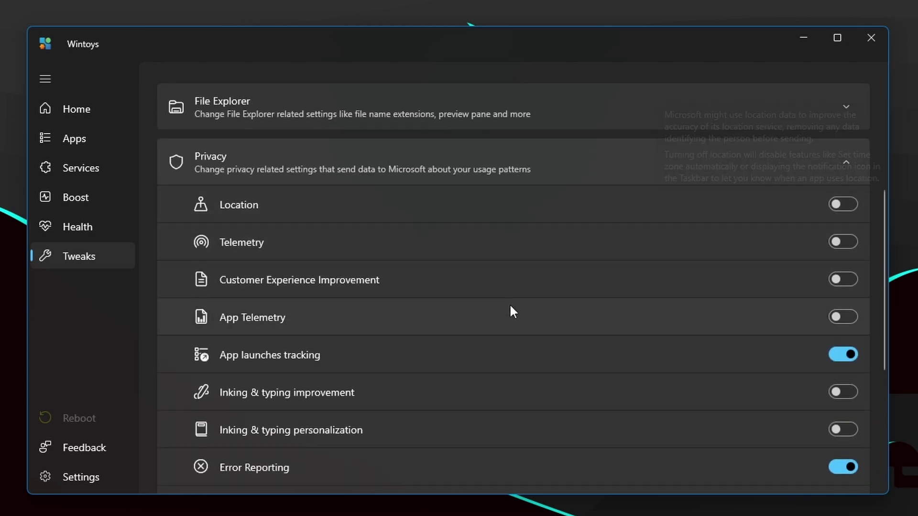
pyautogui.scroll(-2, 315, 244)
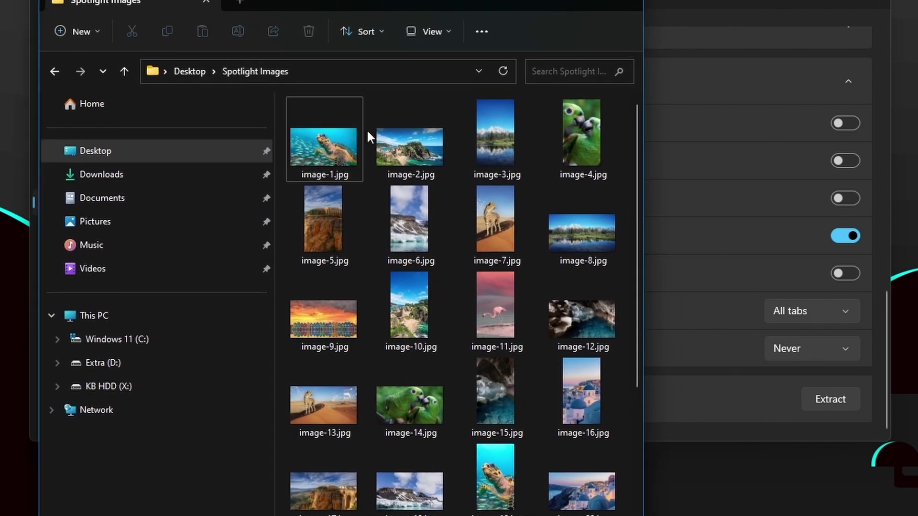
# Step: Open image-1.jpg in the photo viewer and maximize the viewer window
pyautogui.click(326, 151)
pyautogui.doubleClick(326, 151)
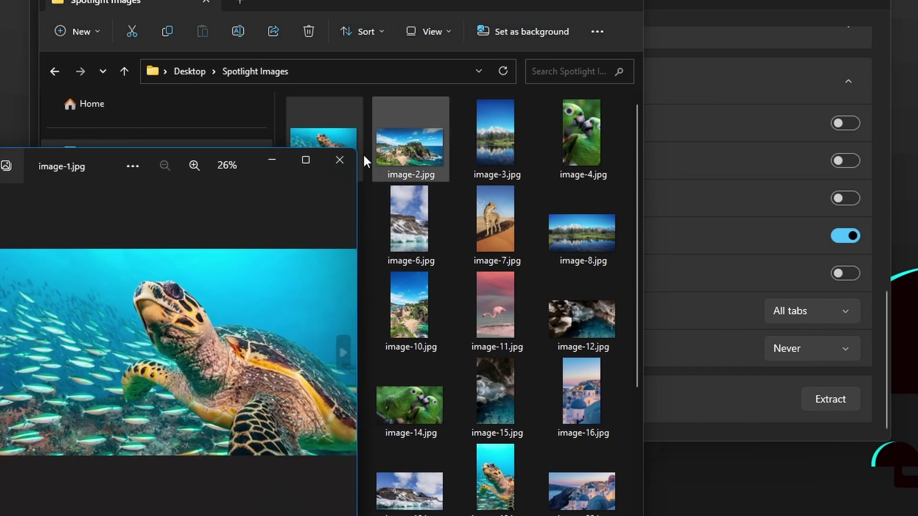
pyautogui.click(303, 159)
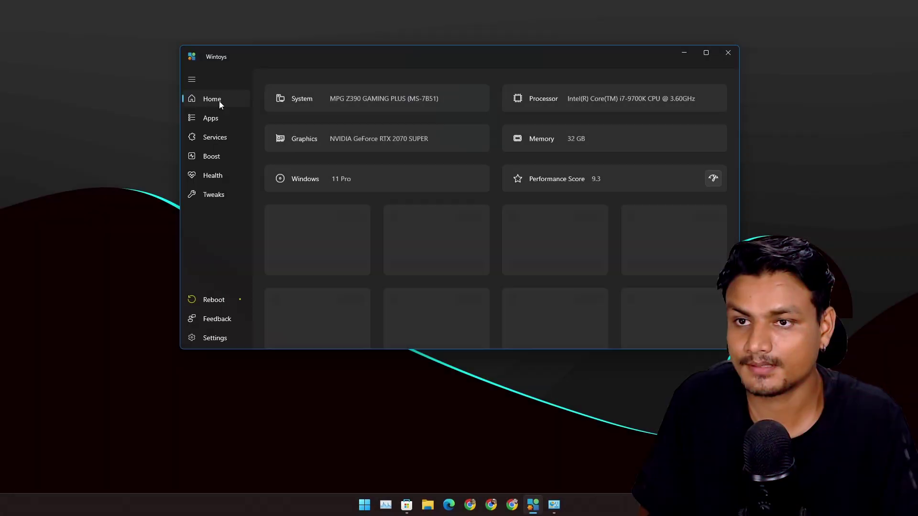
# Step: Shift the Wintoys window left, maximize and restore it, then close Wintoys to reveal the desktop
pyautogui.moveTo(497, 60); pyautogui.dragTo(437, 57)
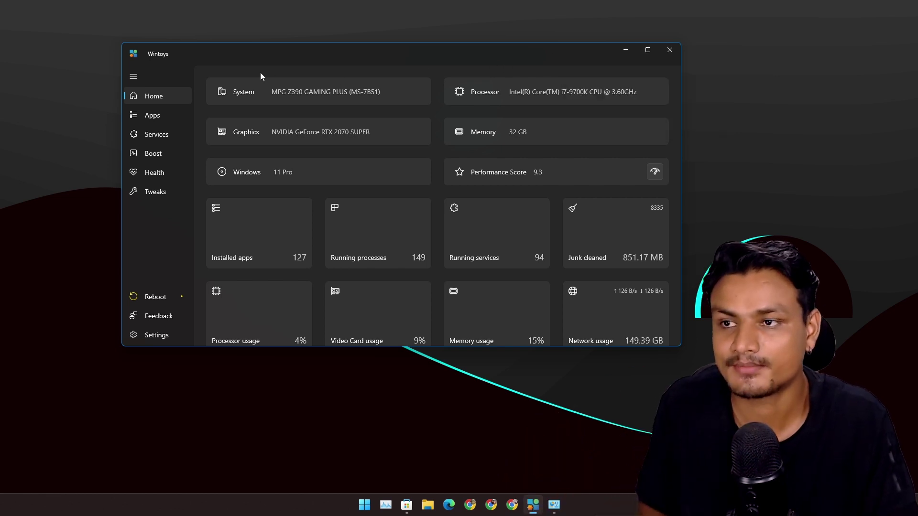
pyautogui.doubleClick(330, 61)
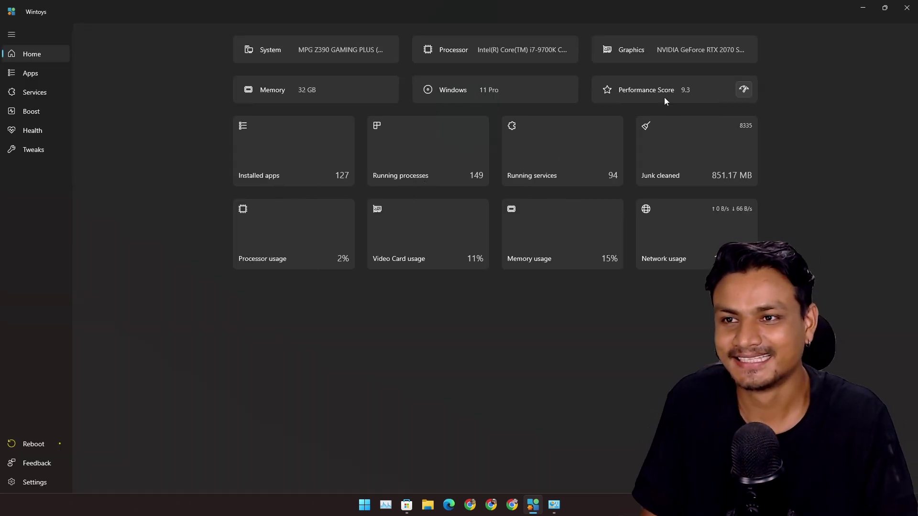
pyautogui.click(885, 8)
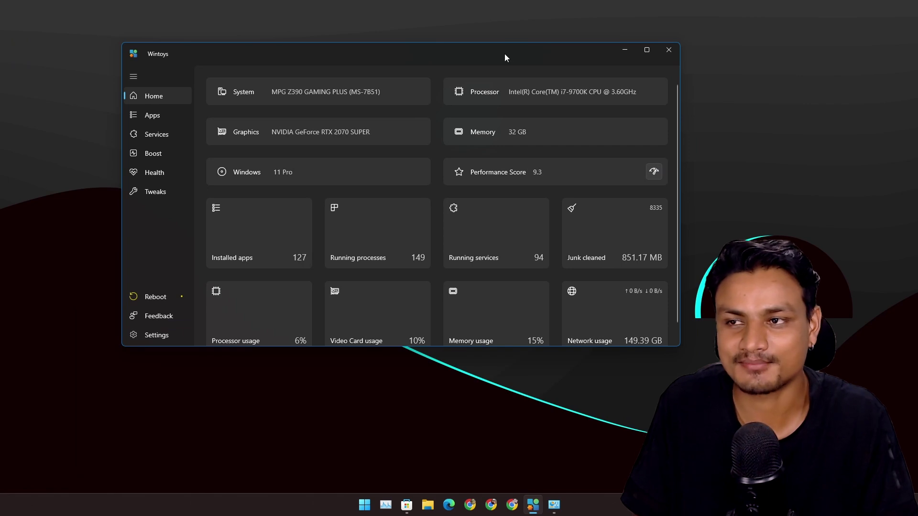
pyautogui.moveTo(504, 56); pyautogui.dragTo(465, 56)
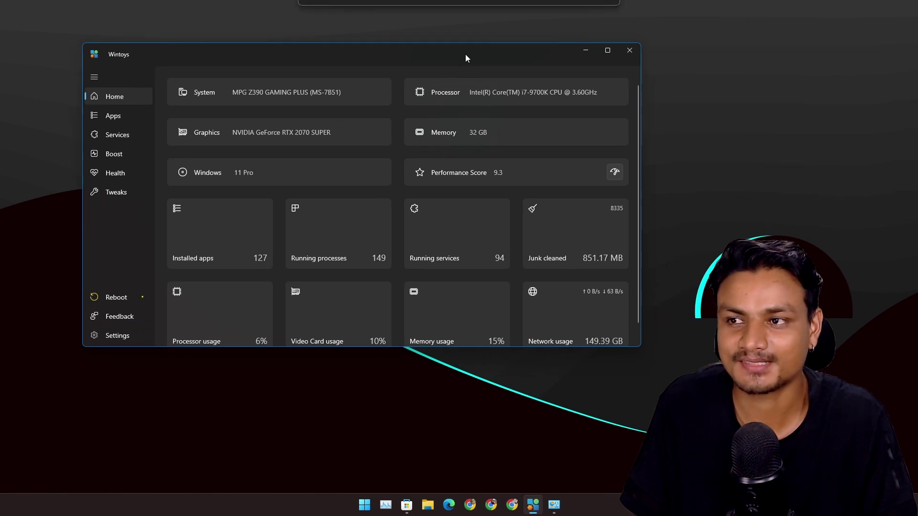
pyautogui.click(630, 54)
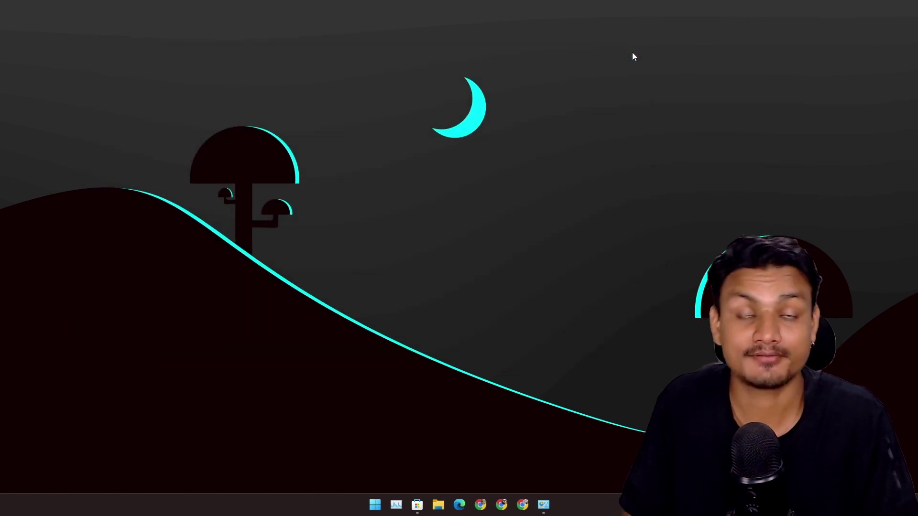